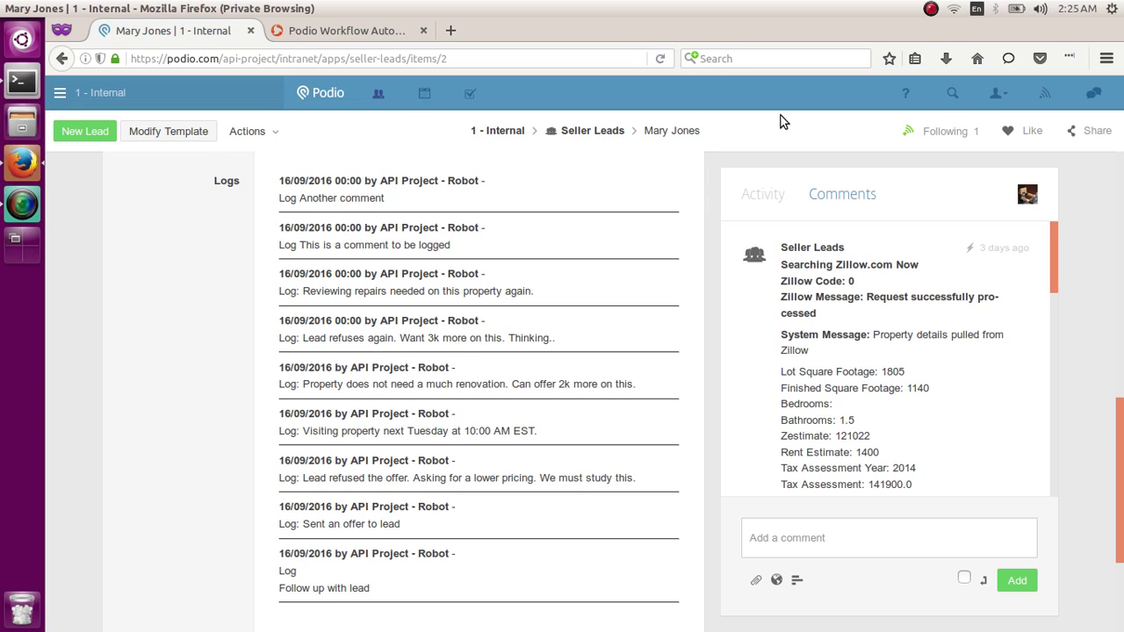
Examine the seller lead's activity stream from its creation to the newest comments, along with the entries in its Logs field
left_click(764, 201)
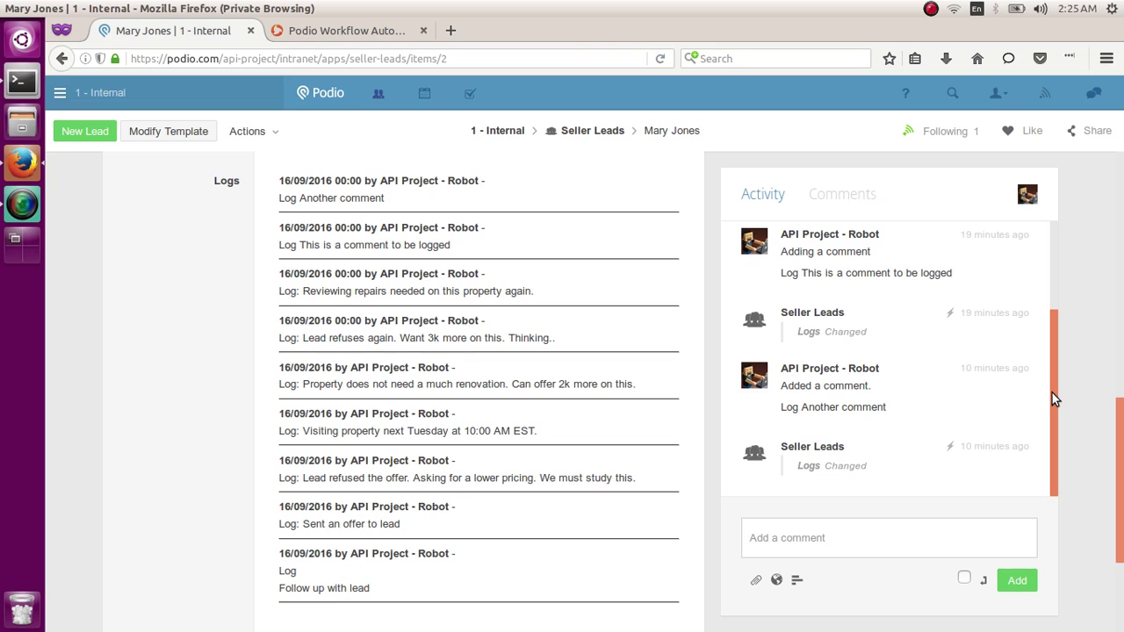
left_click_drag(1052, 392, 1045, 263)
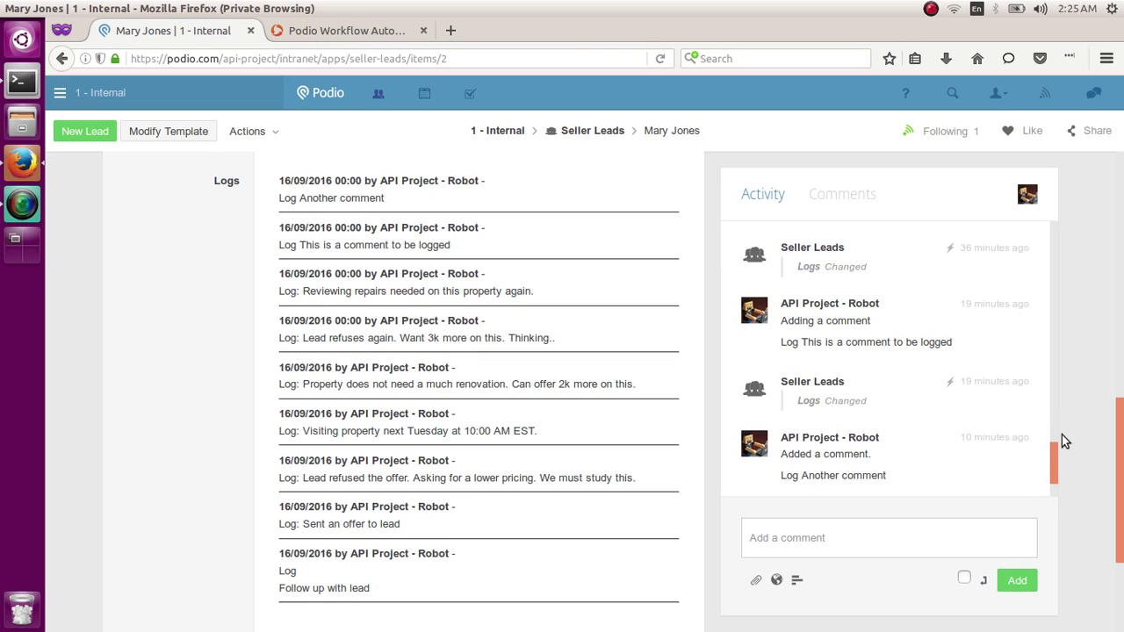
left_click_drag(1055, 455, 1057, 262)
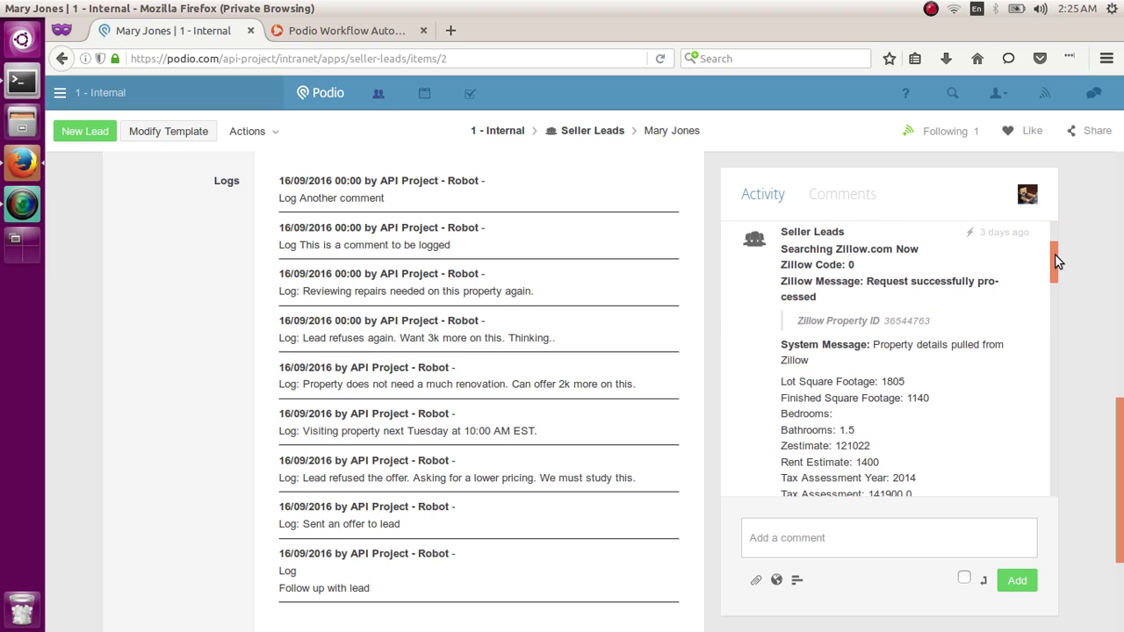
mouse_move(1054, 254)
left_mouse_down()
mouse_move(1056, 457)
mouse_move(1054, 234)
left_mouse_up()
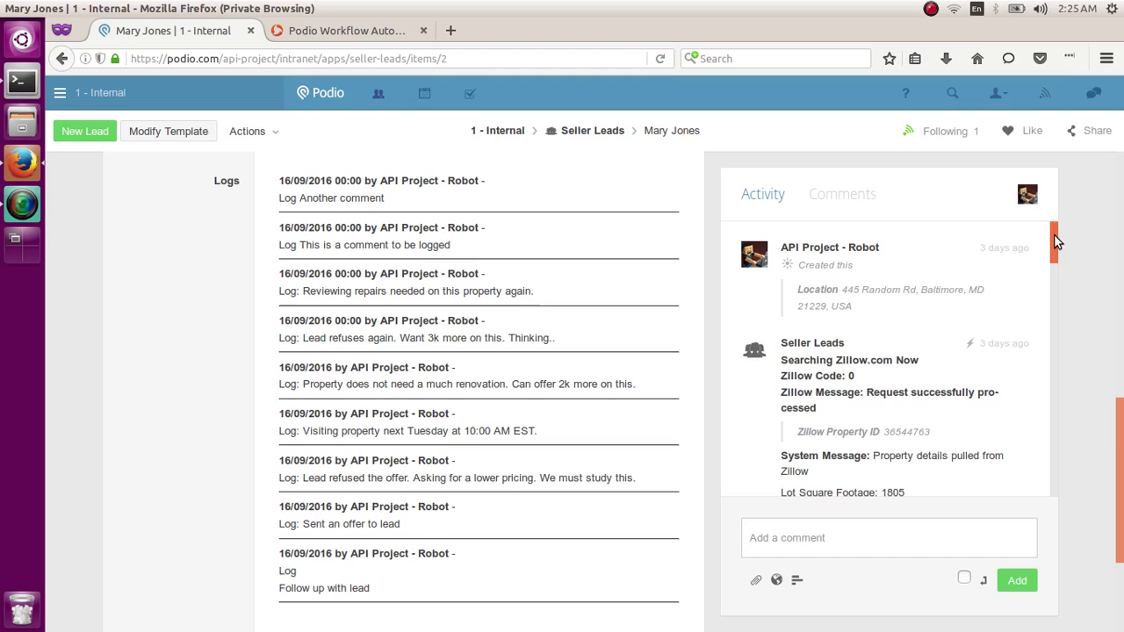
scroll(1121, 426, "up", 1)
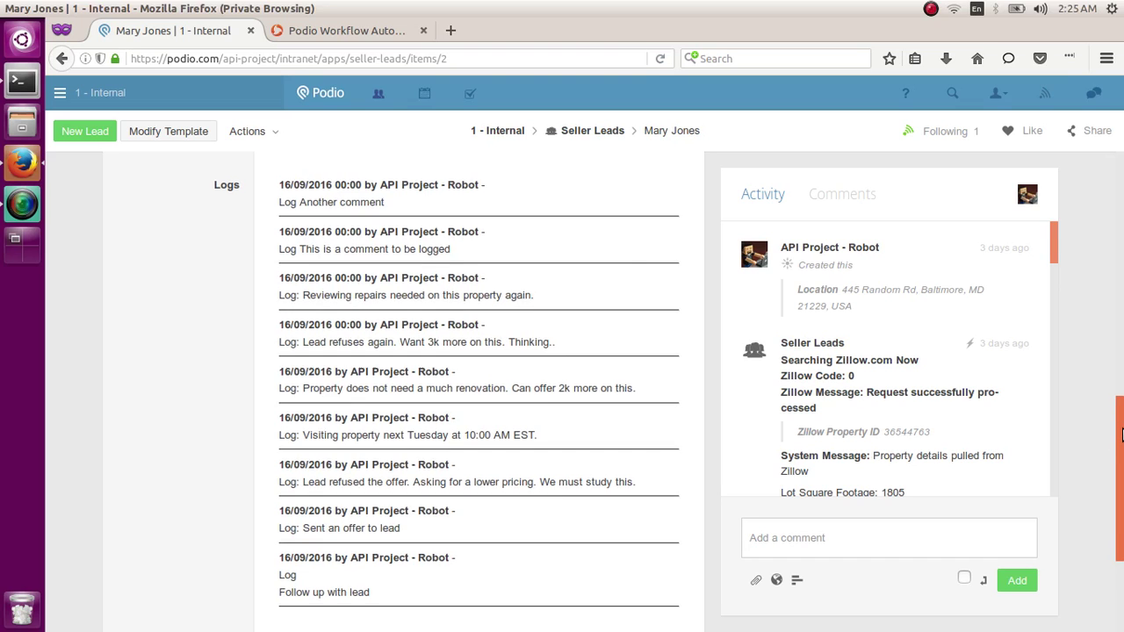
left_click_drag(1122, 427, 1122, 387)
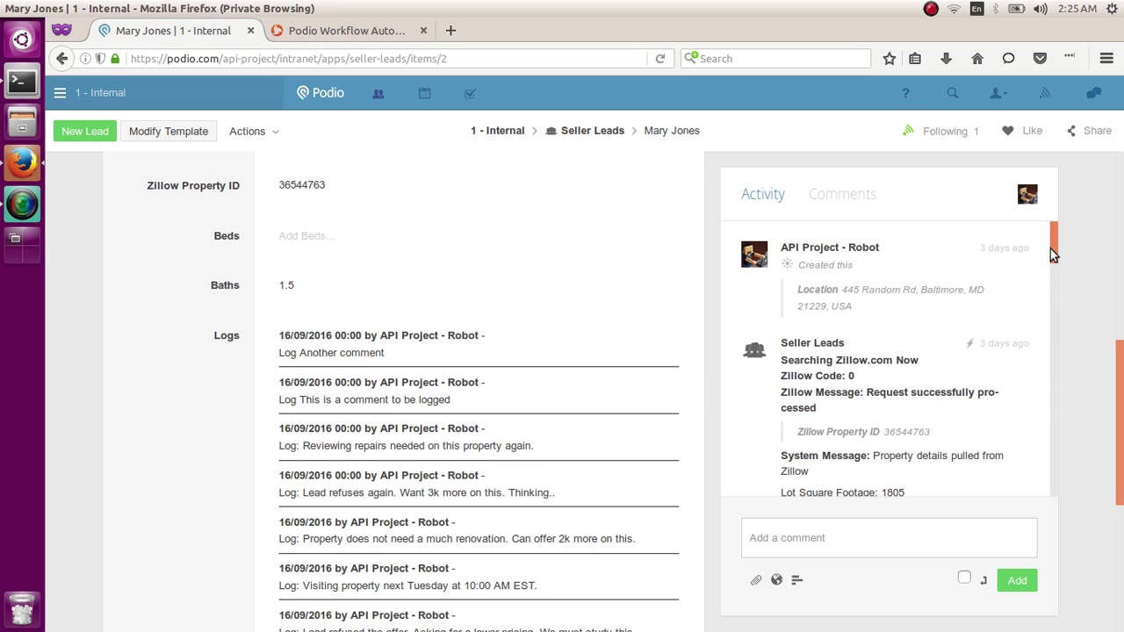
left_click_drag(1053, 248, 1053, 484)
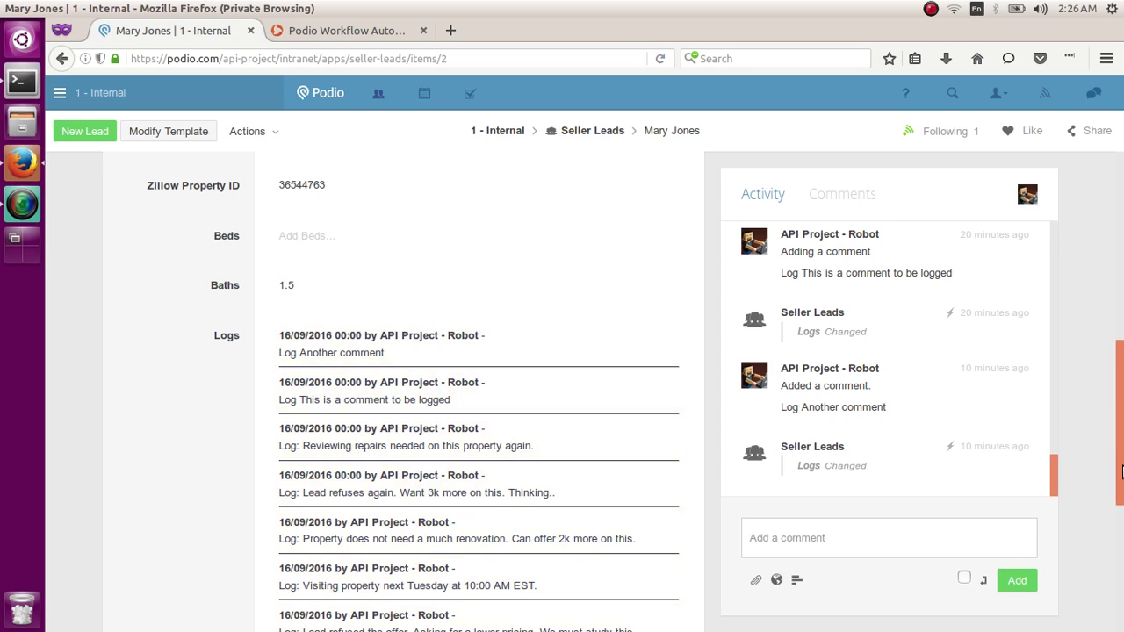
left_click_drag(1122, 440, 1122, 501)
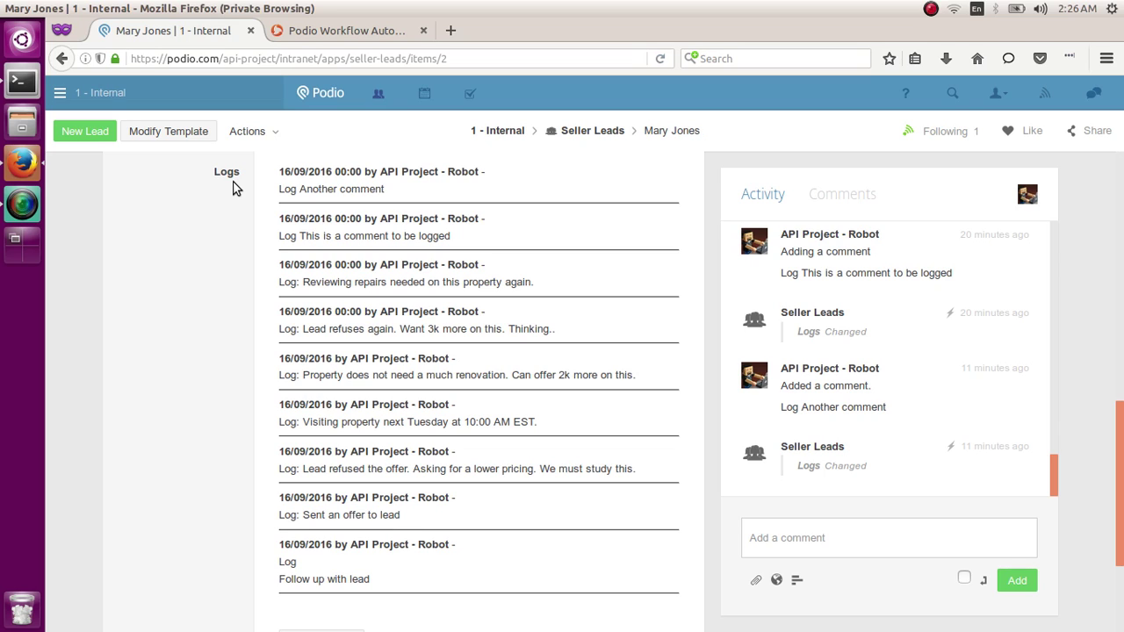
Switch to the GlobiFlow flow and examine the "Log" text and Triggering Comment token in the custom evaluation filter
left_click(307, 38)
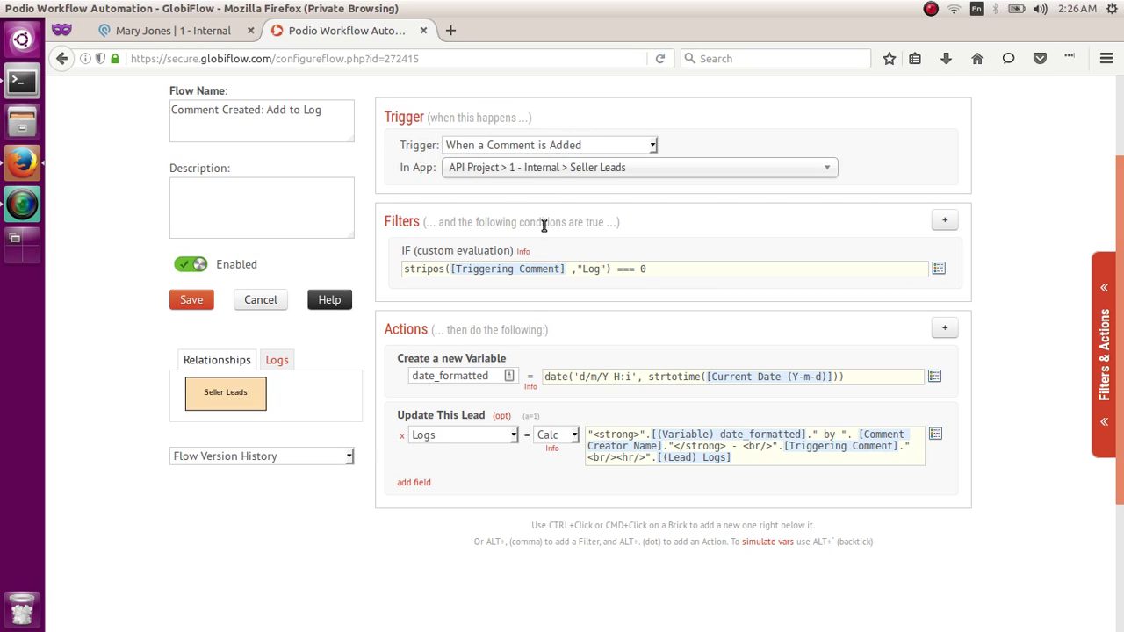
double_click(584, 270)
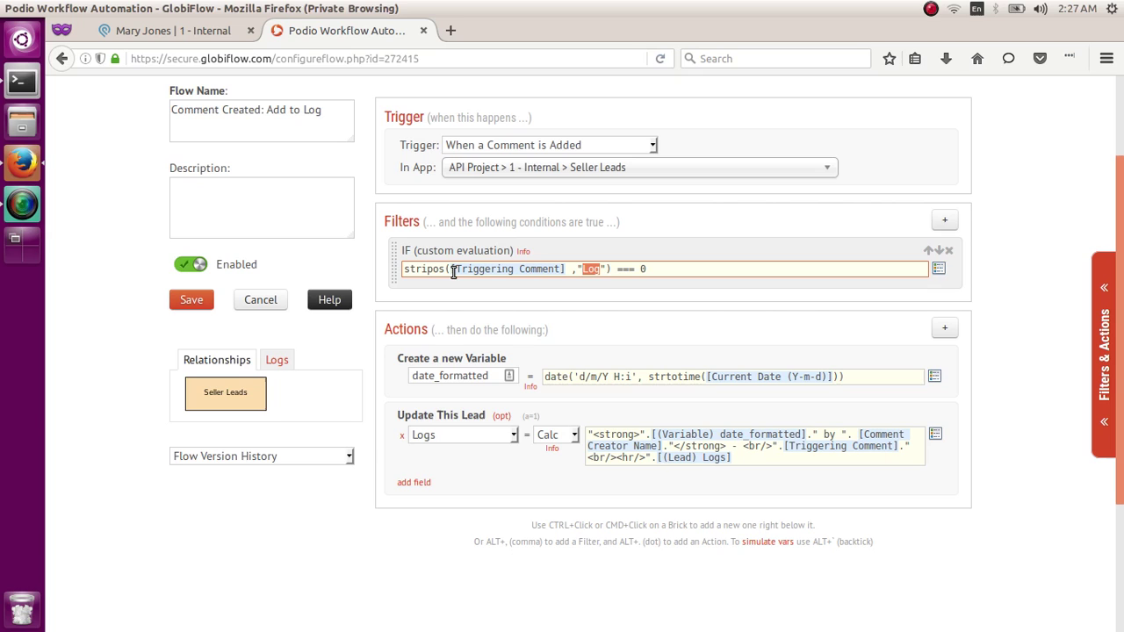
left_click_drag(453, 272, 567, 267)
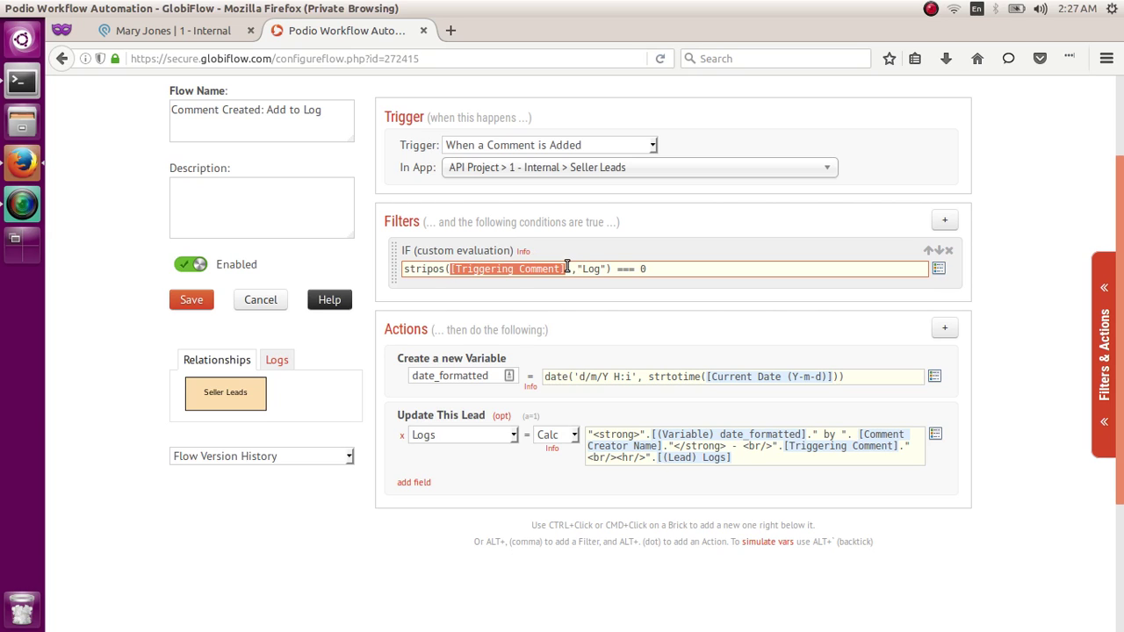
Search the filter's field tokens for "trig" to find Triggering Comment, and close the token list without inserting anything
left_click(937, 271)
left_click(999, 193)
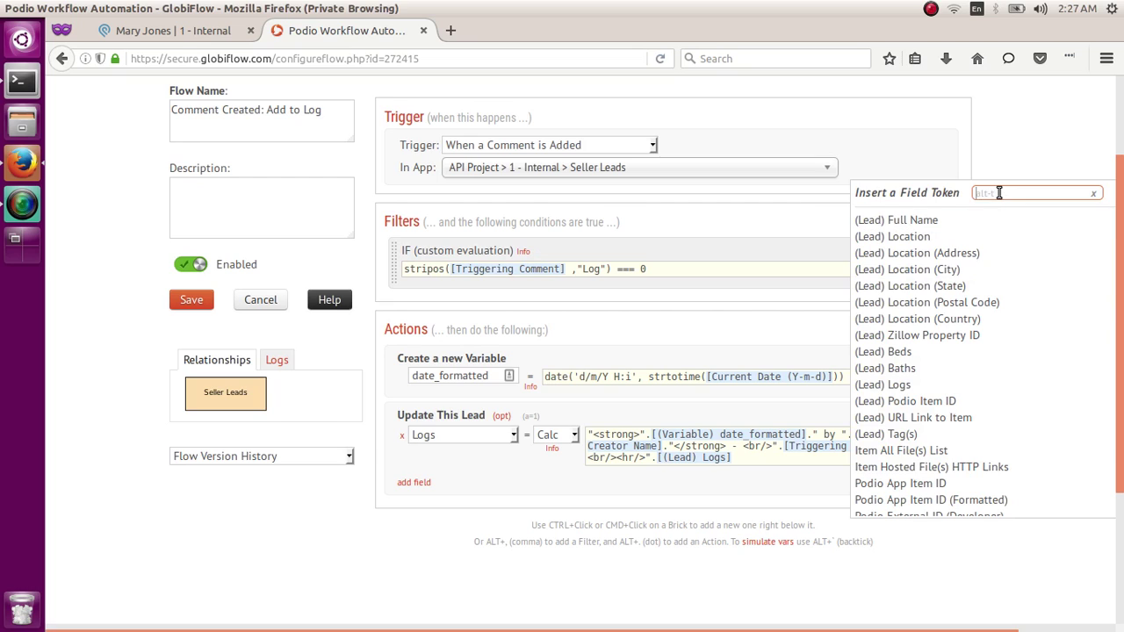
type("trig")
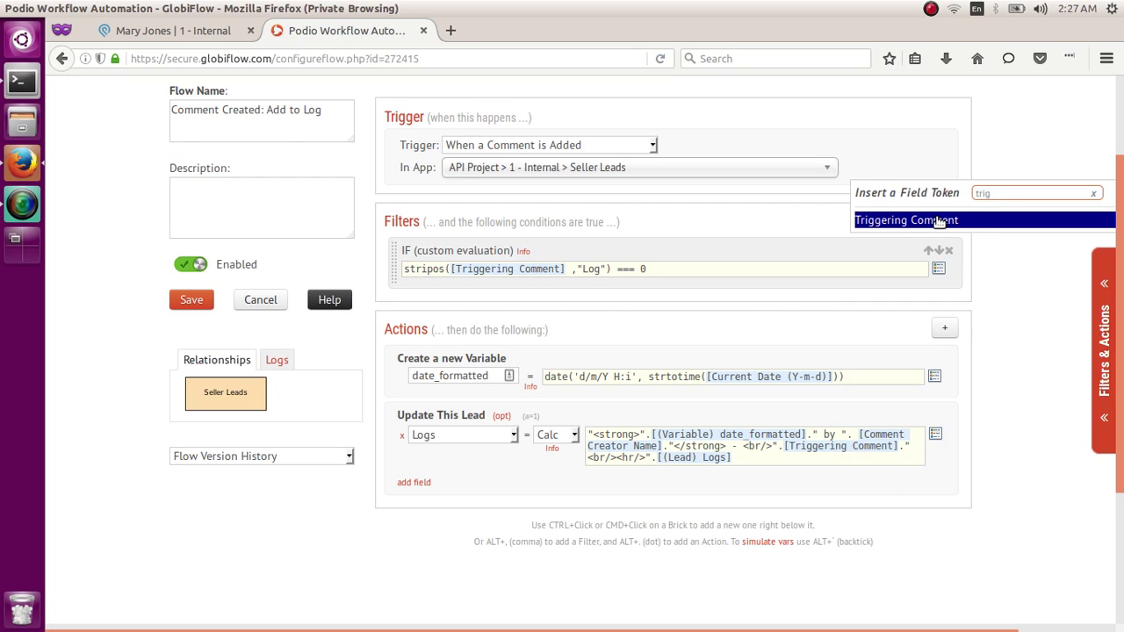
left_click(569, 269)
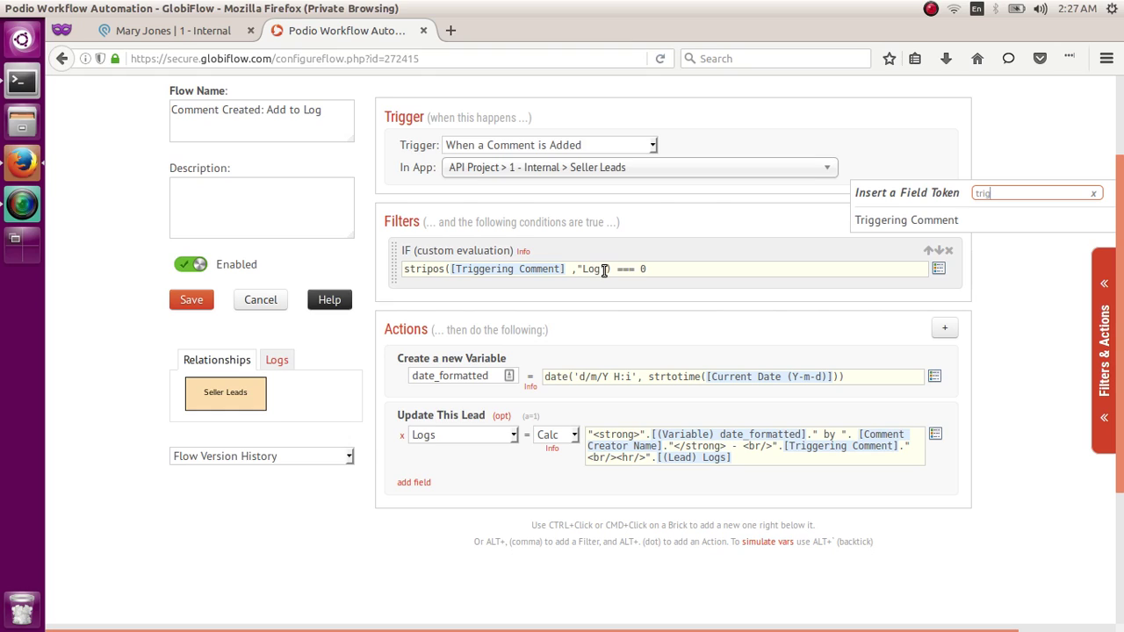
left_click(606, 269)
type(")")
left_click(645, 269)
key("BackSpace")
type("0")
key("BackSpace")
key("BackSpace")
key("BackSpace")
key("BackSpace")
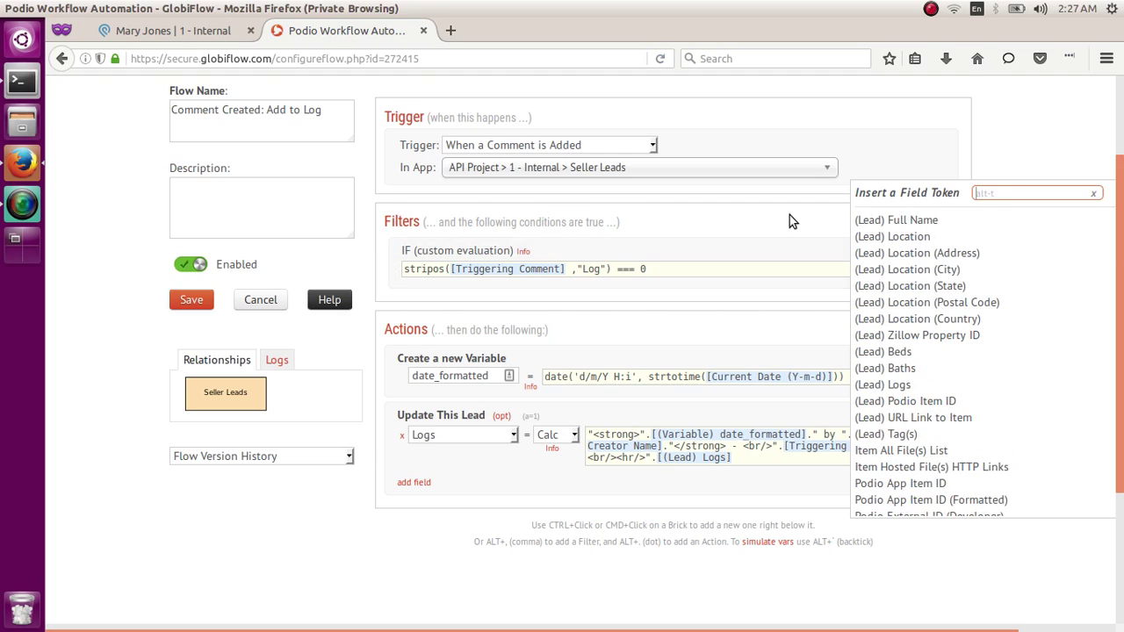
key("Escape")
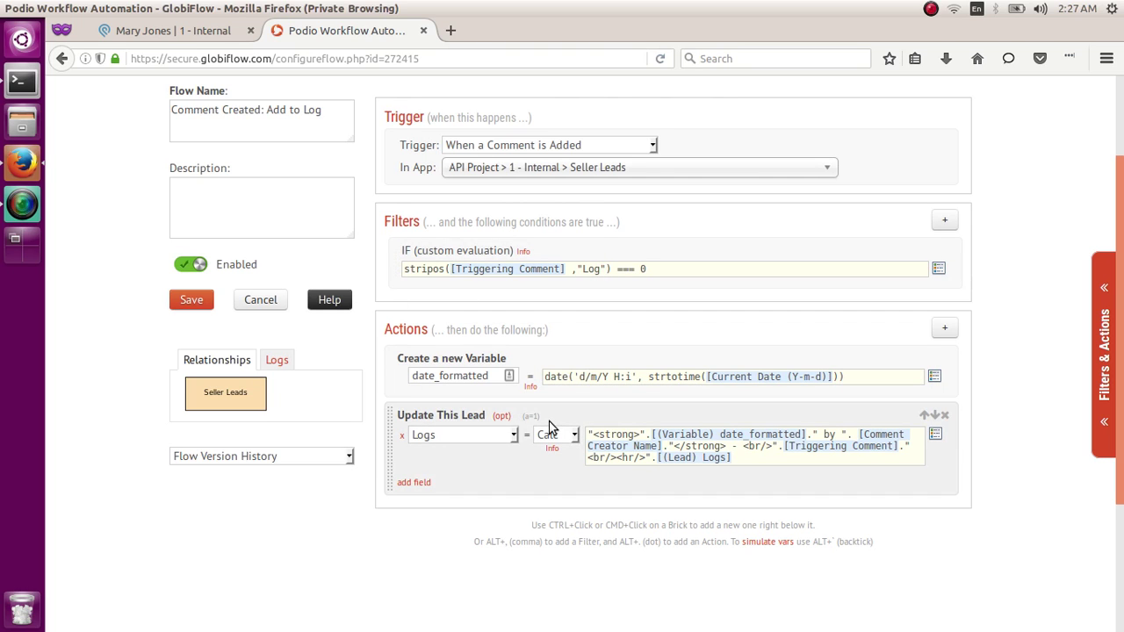
Switch to the Podio lead and compare the "Added a comment." and "Log Another comment" entries with the Logs field
left_click(125, 37)
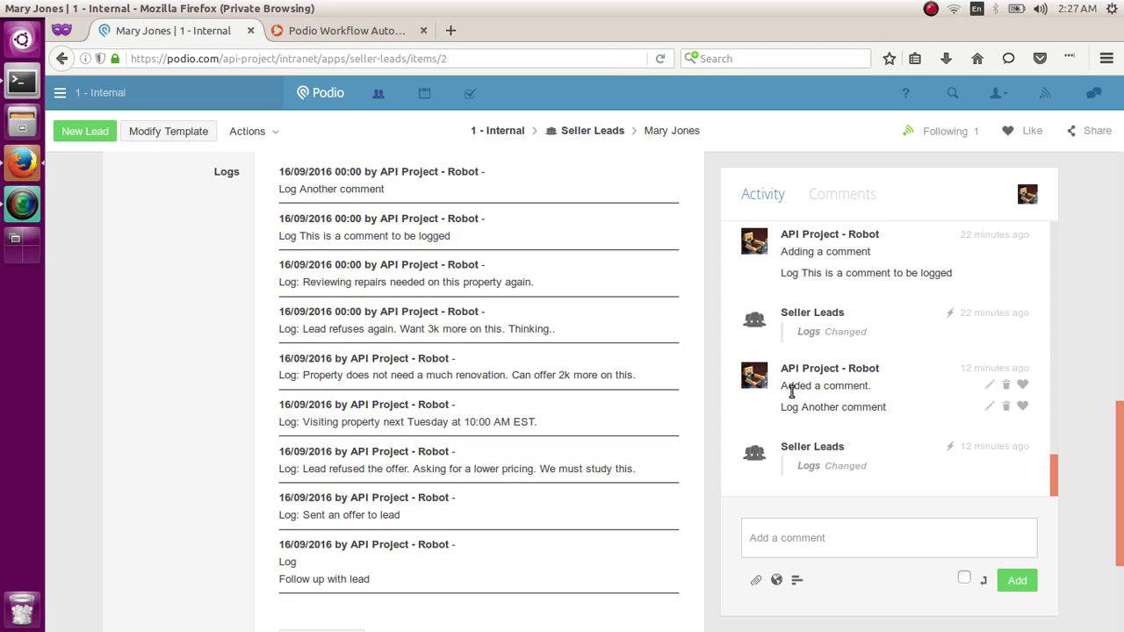
left_click_drag(784, 387, 872, 393)
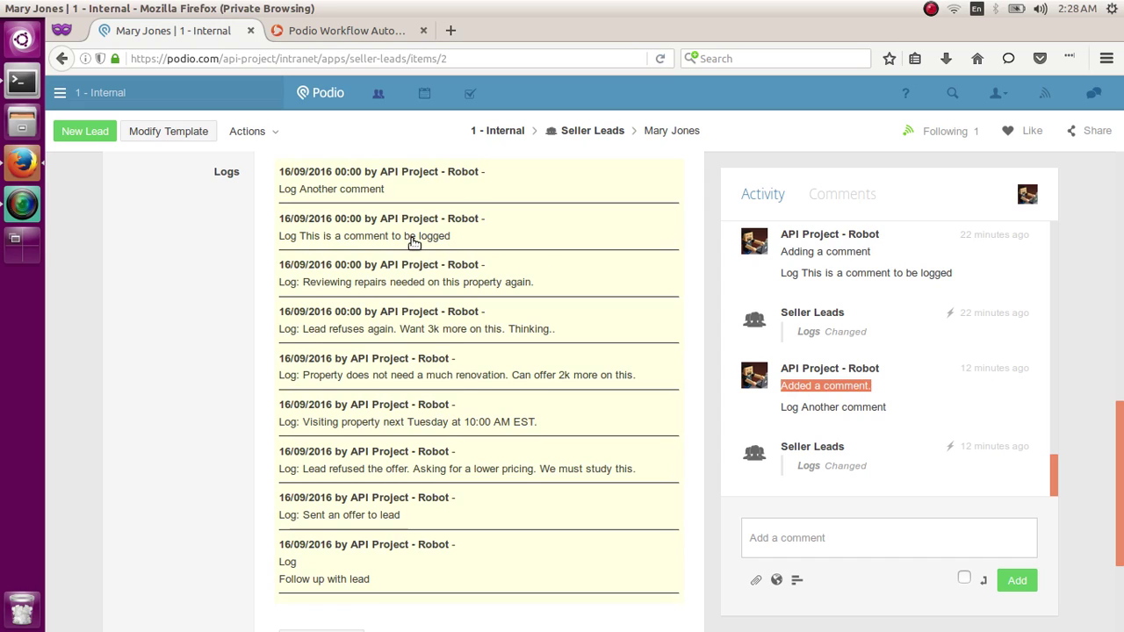
left_click(784, 390)
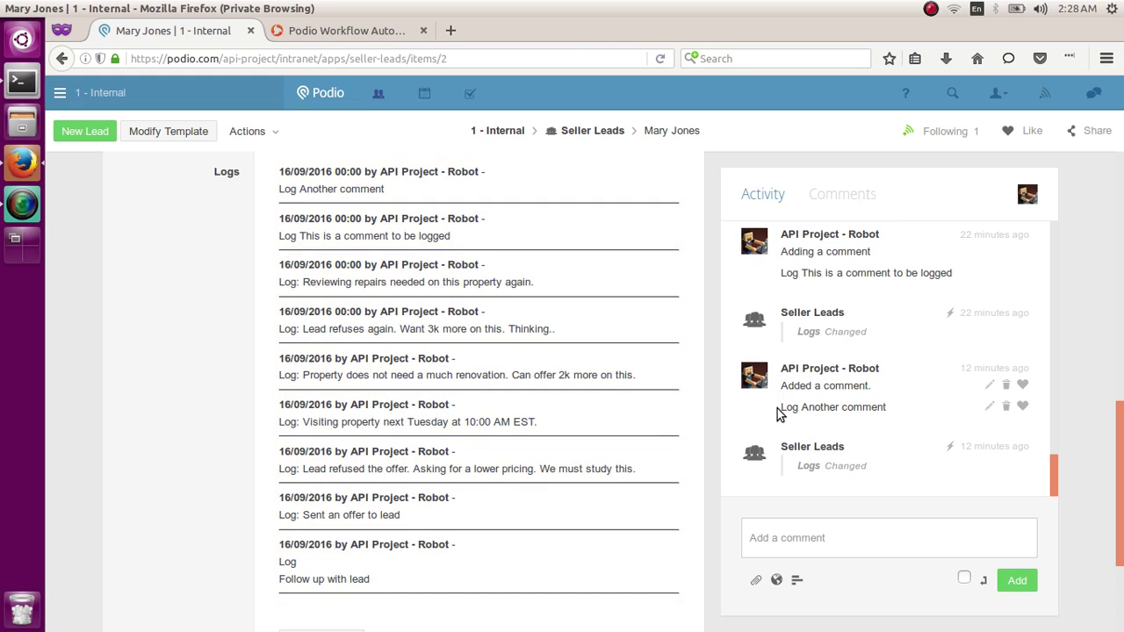
left_click_drag(777, 408, 888, 415)
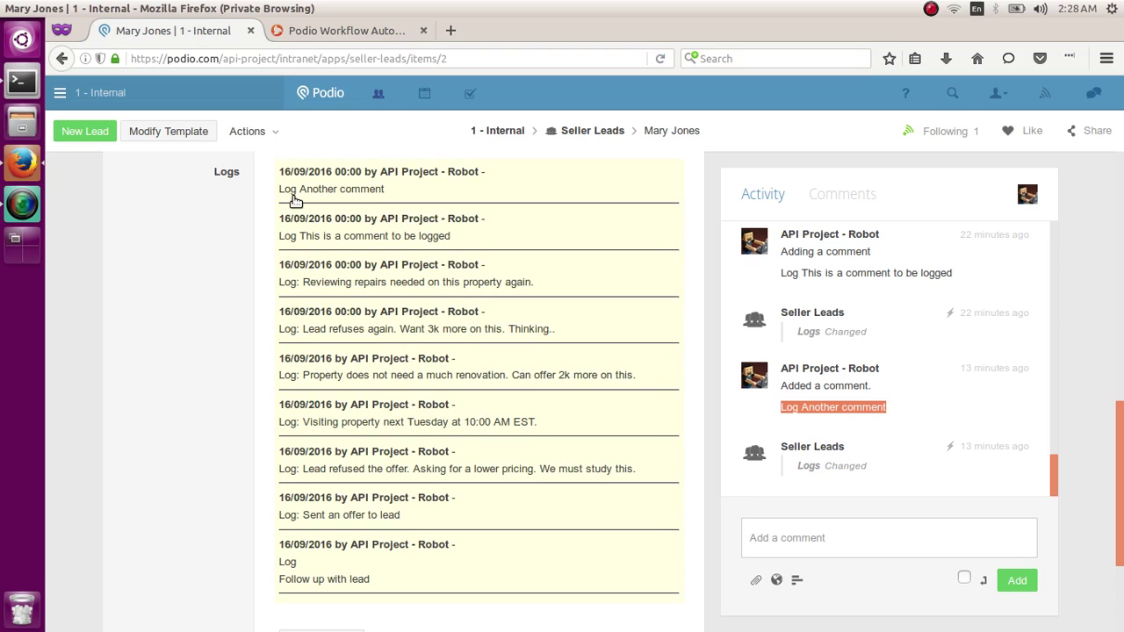
left_click(889, 437)
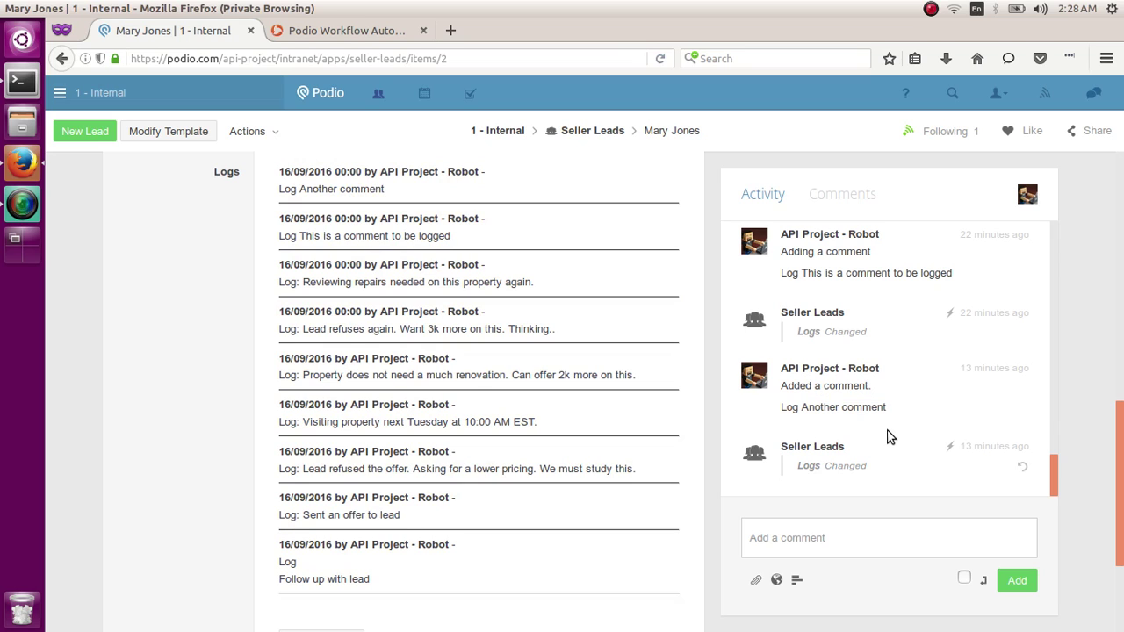
Return to the GlobiFlow flow and examine the date_formatted variable's name and its date format expression
left_click(342, 31)
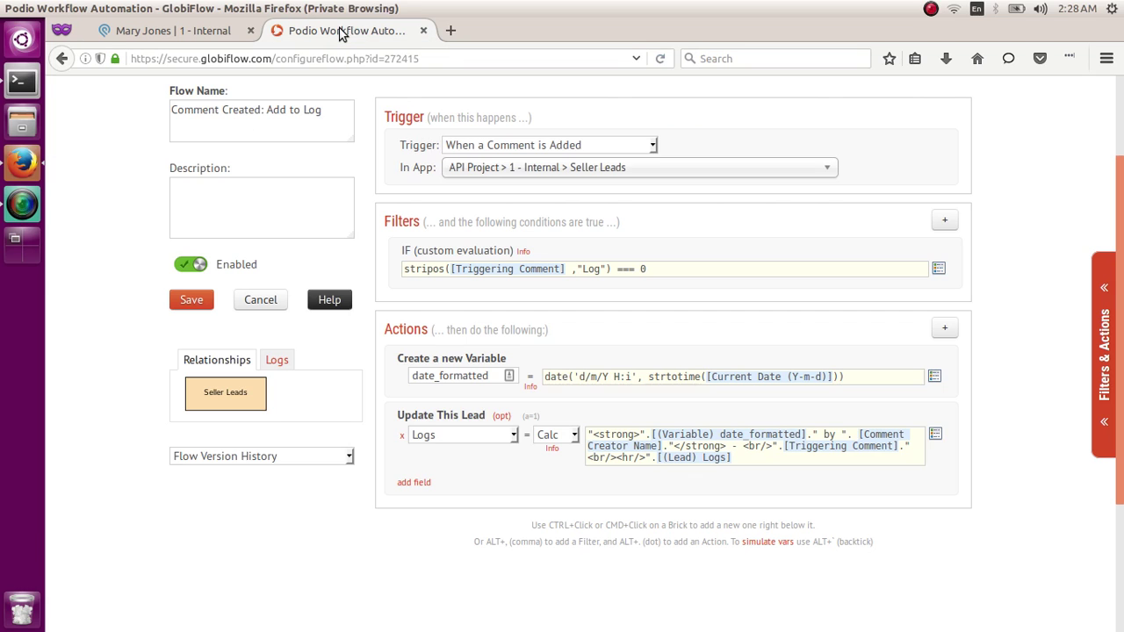
double_click(494, 376)
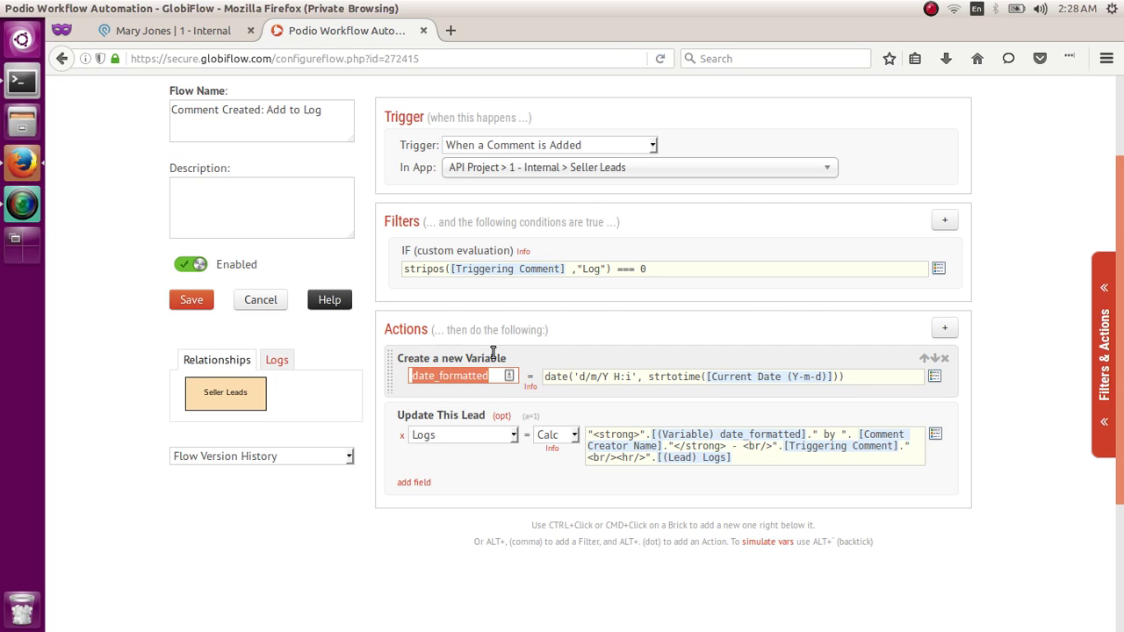
left_click(554, 361)
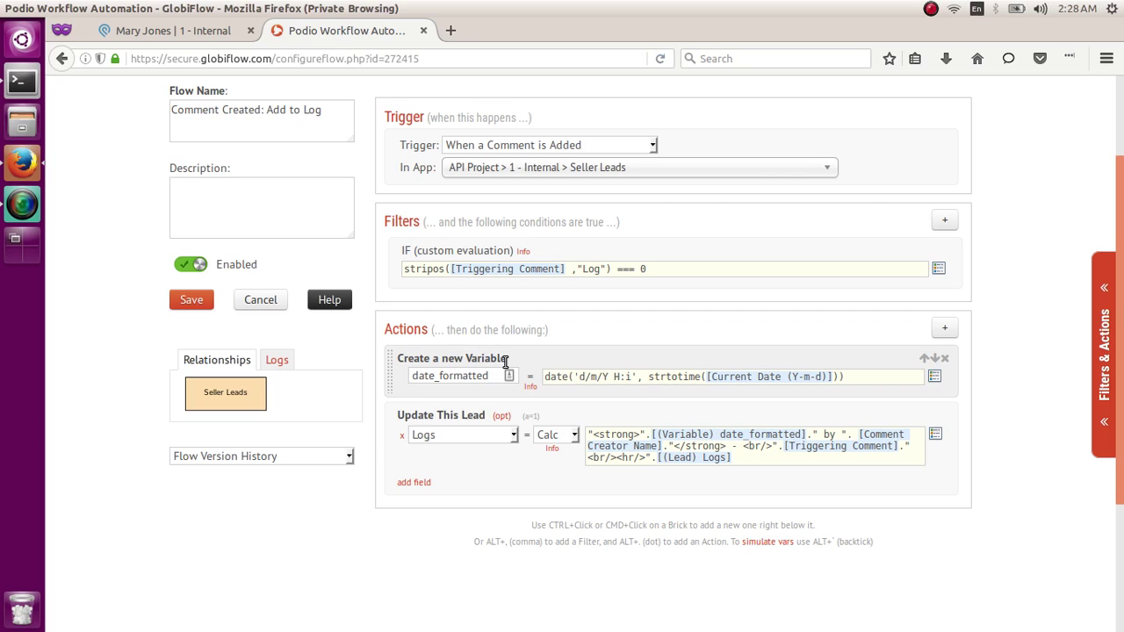
left_click(580, 377)
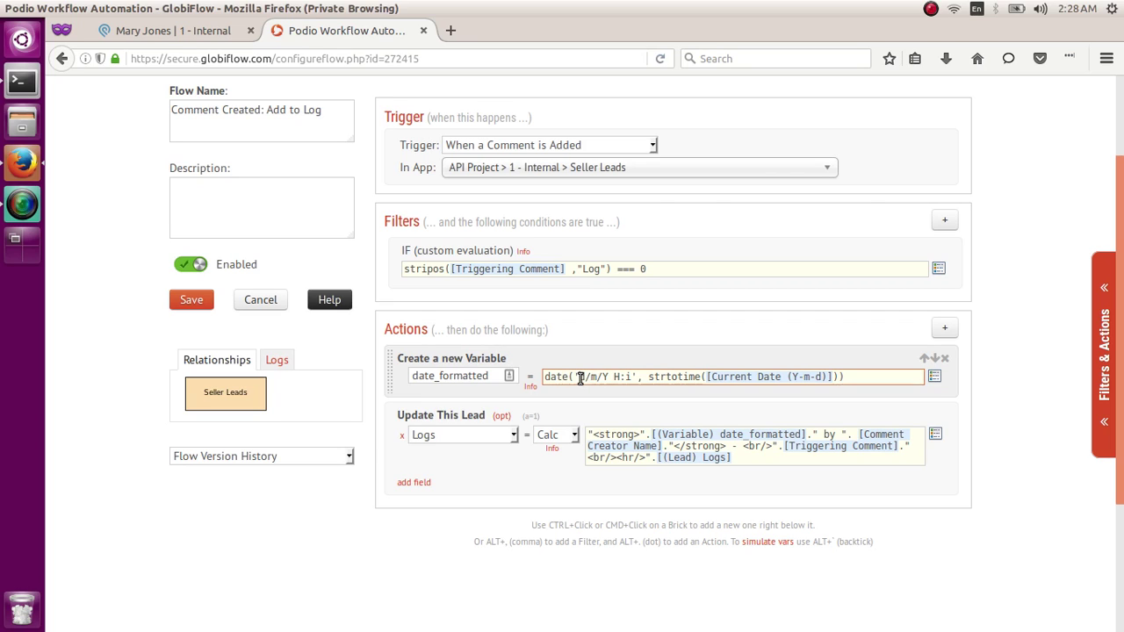
double_click(581, 378)
left_click(554, 356)
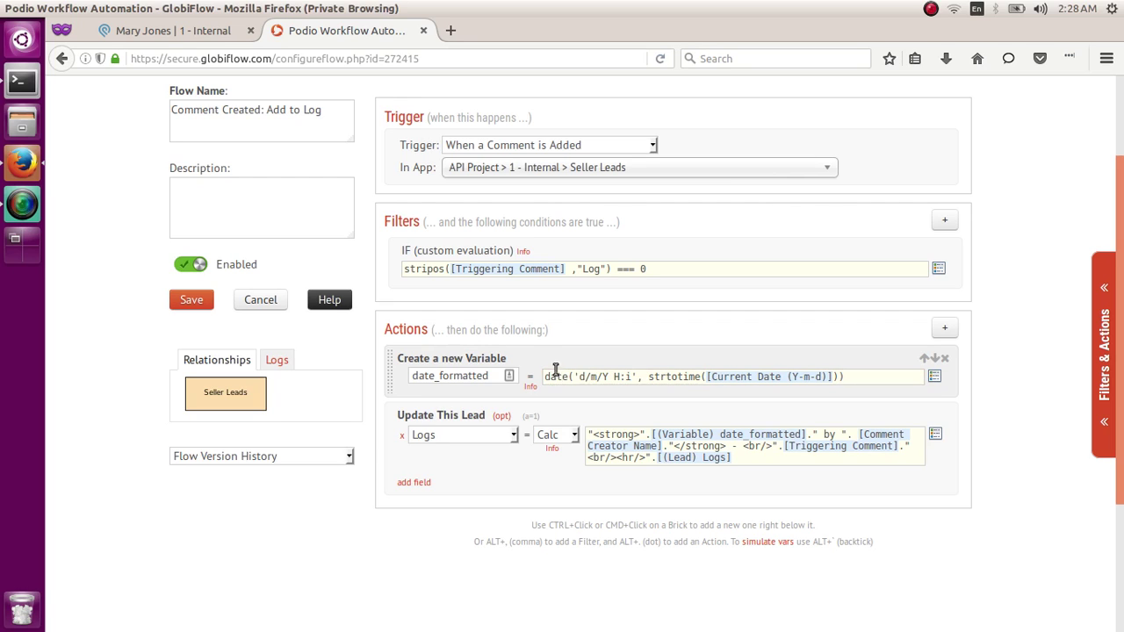
left_click_drag(545, 376, 575, 372)
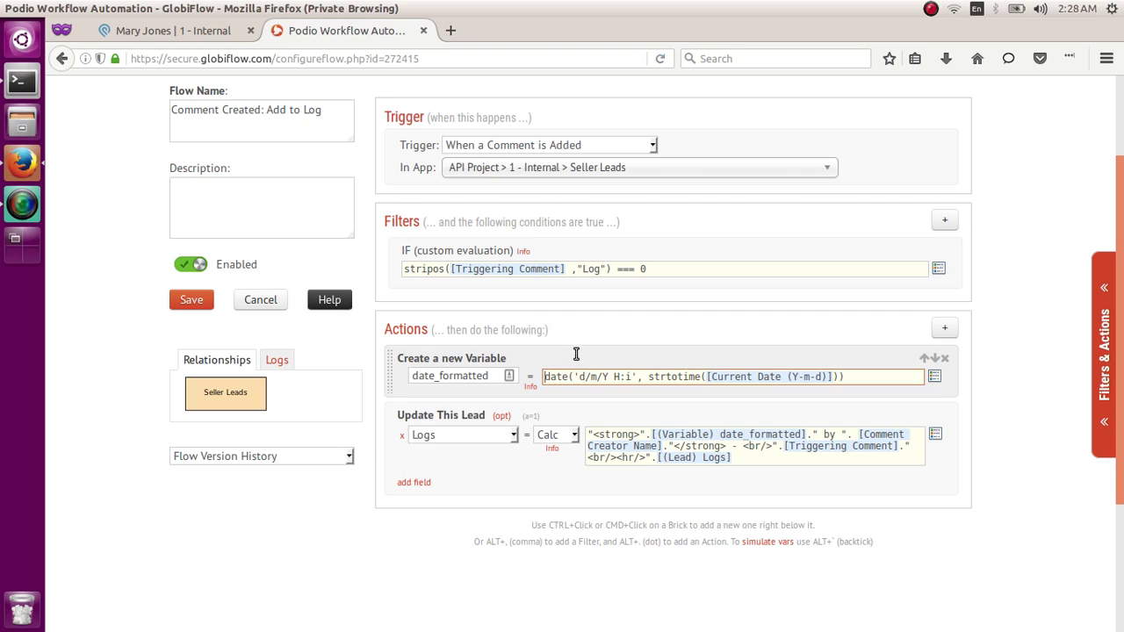
left_click(576, 353)
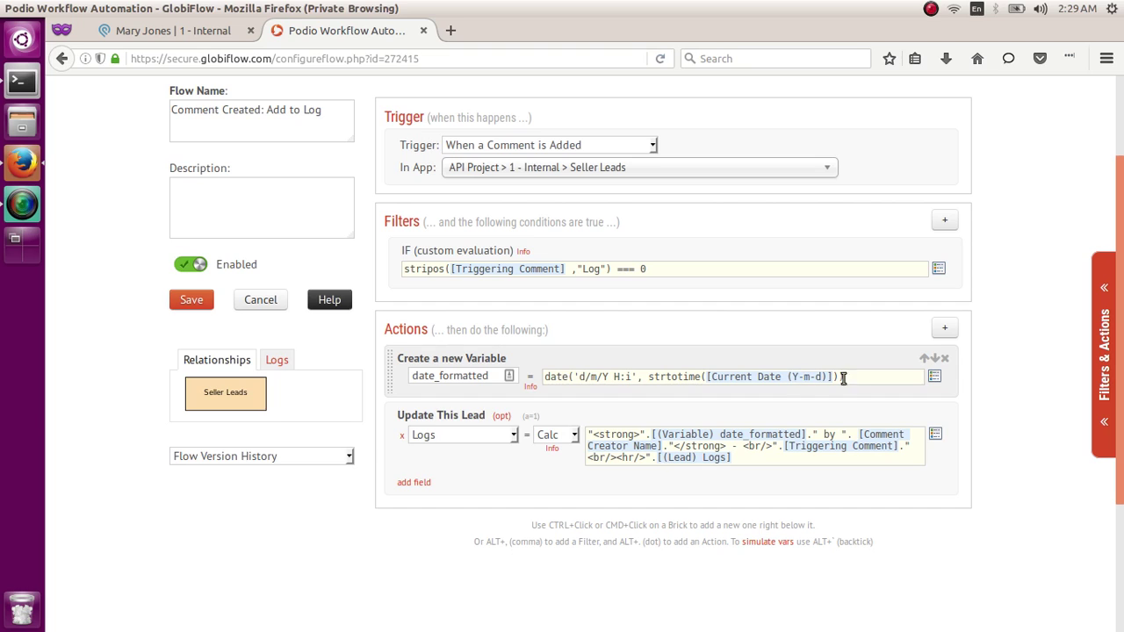
Search the date_formatted variable's field tokens for "curr" to view the current date options, and close the list without inserting one
left_click(935, 378)
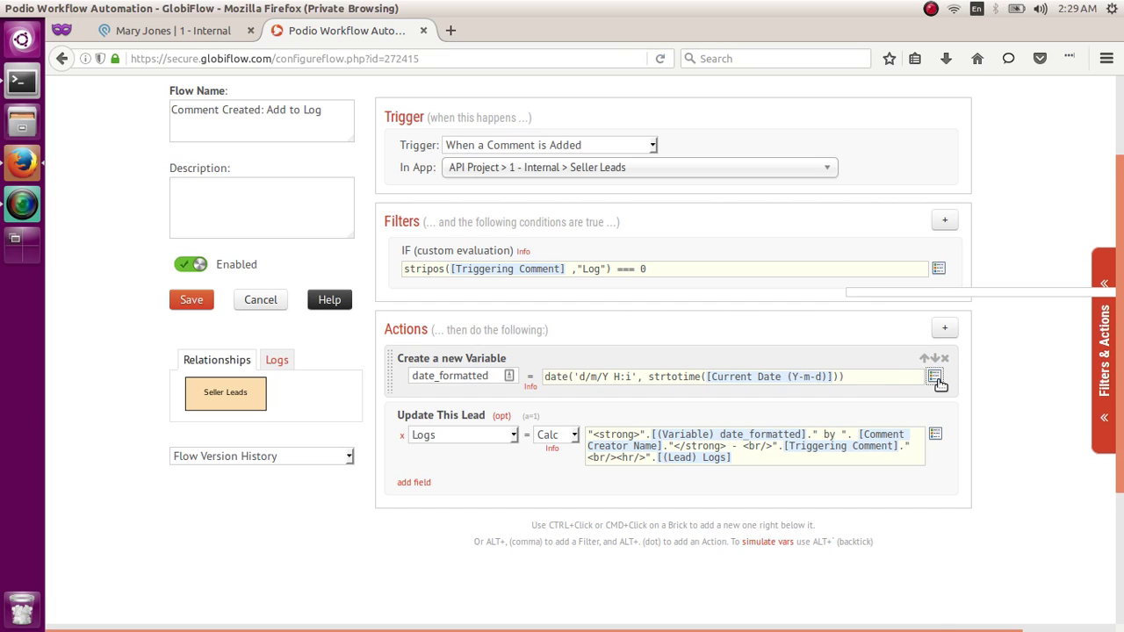
type("curr")
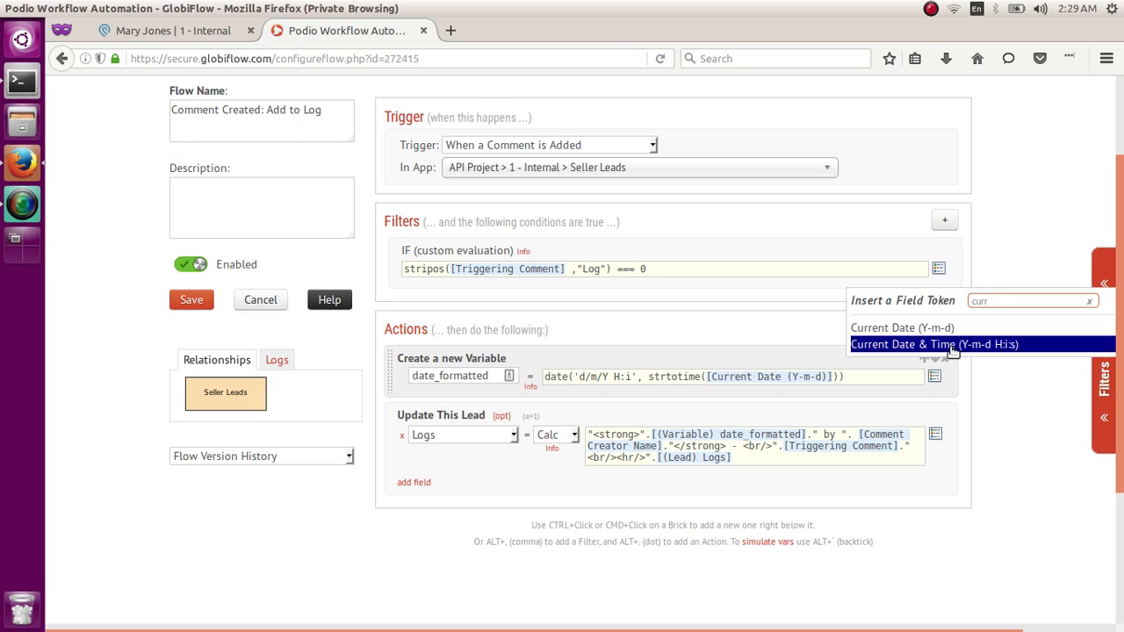
key("BackSpace")
key("BackSpace")
key("BackSpace")
key("BackSpace")
left_click(798, 333)
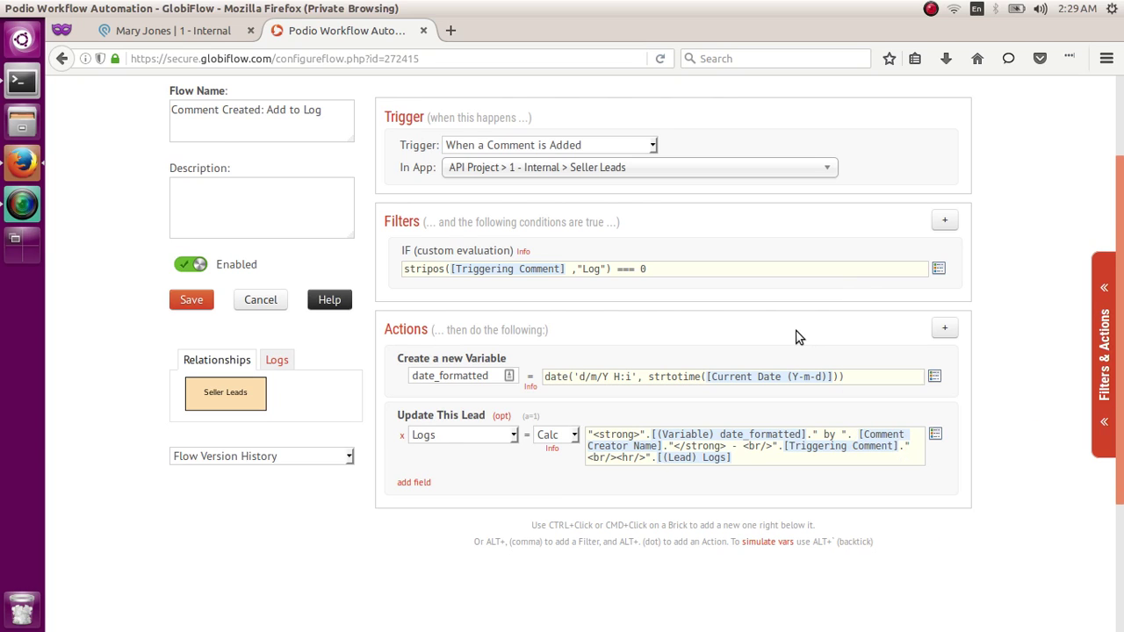
type(")")
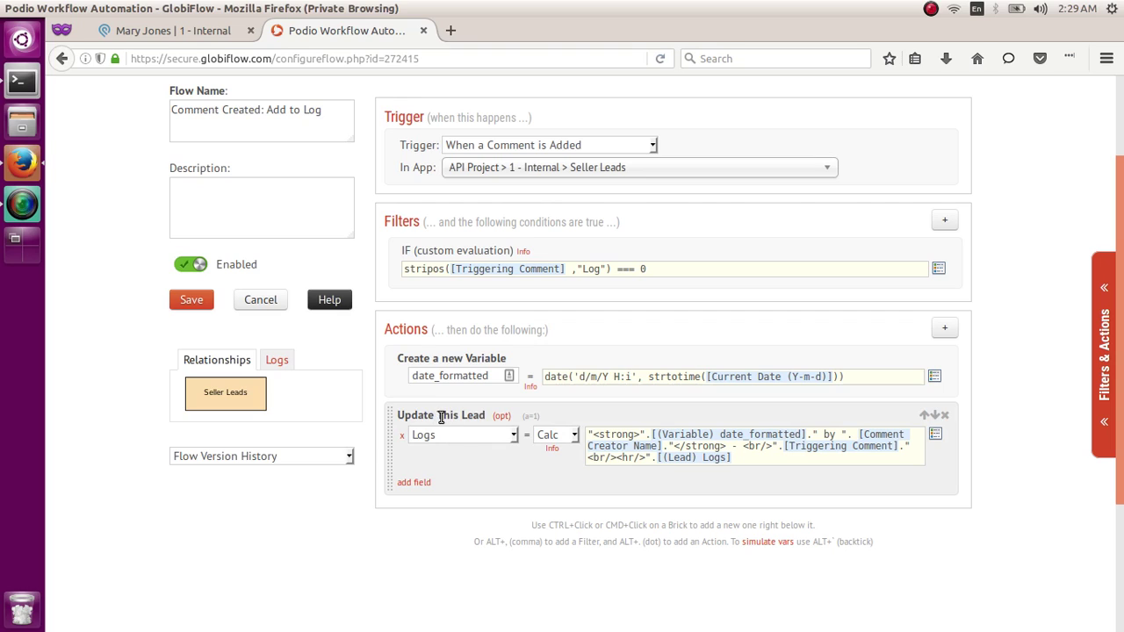
View the available target fields and value types in the Update This Lead action, keeping Logs and Calc selected
left_click(489, 435)
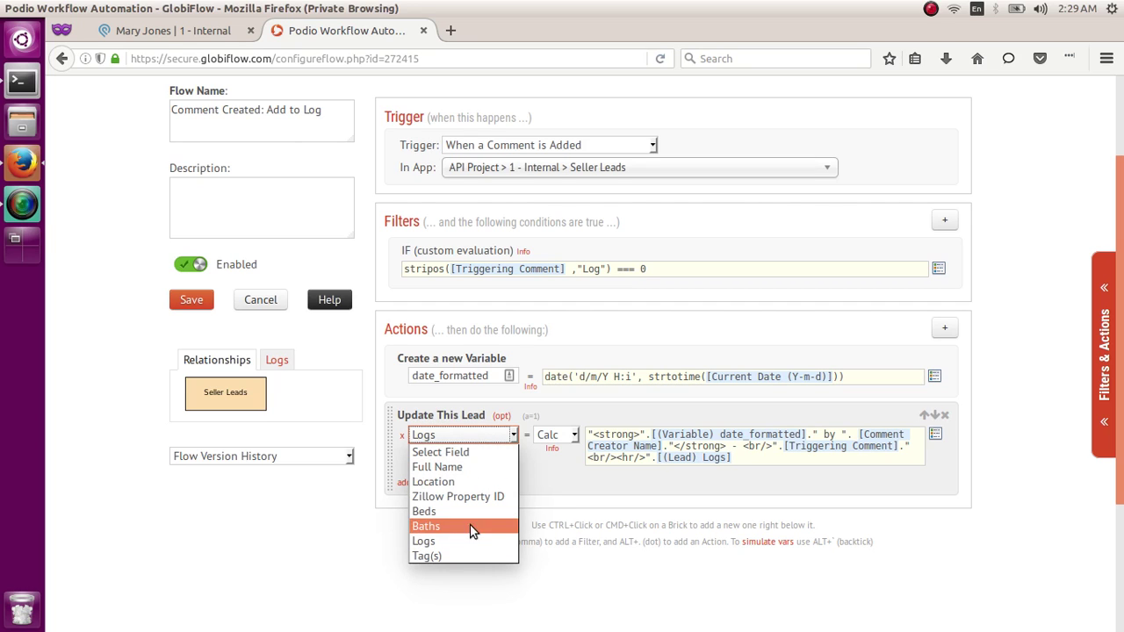
left_click(570, 485)
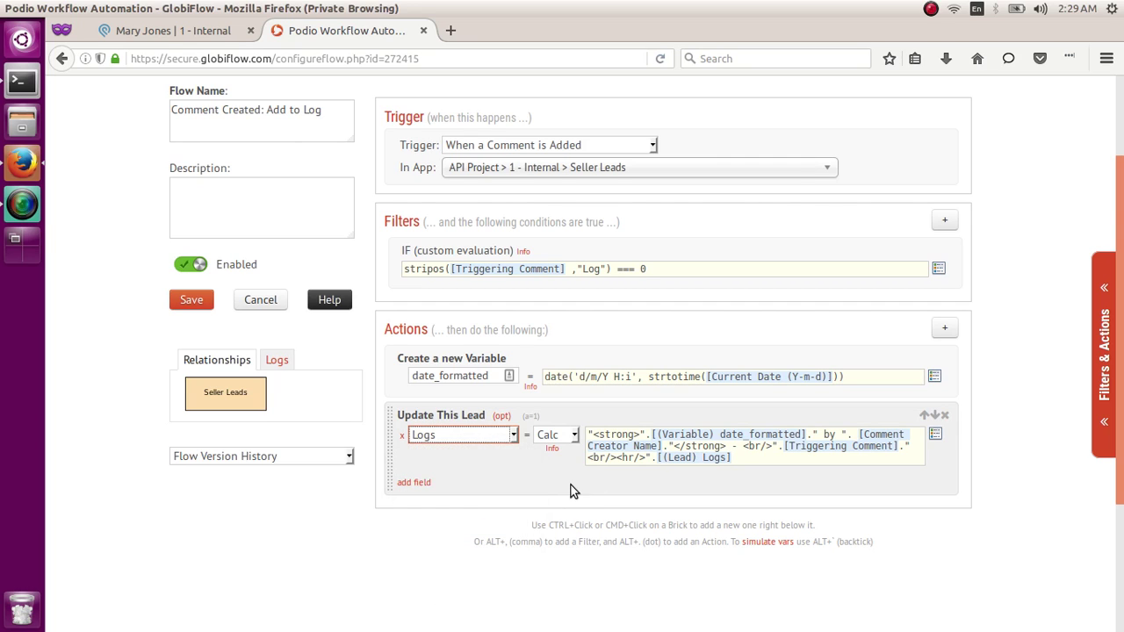
left_click(562, 437)
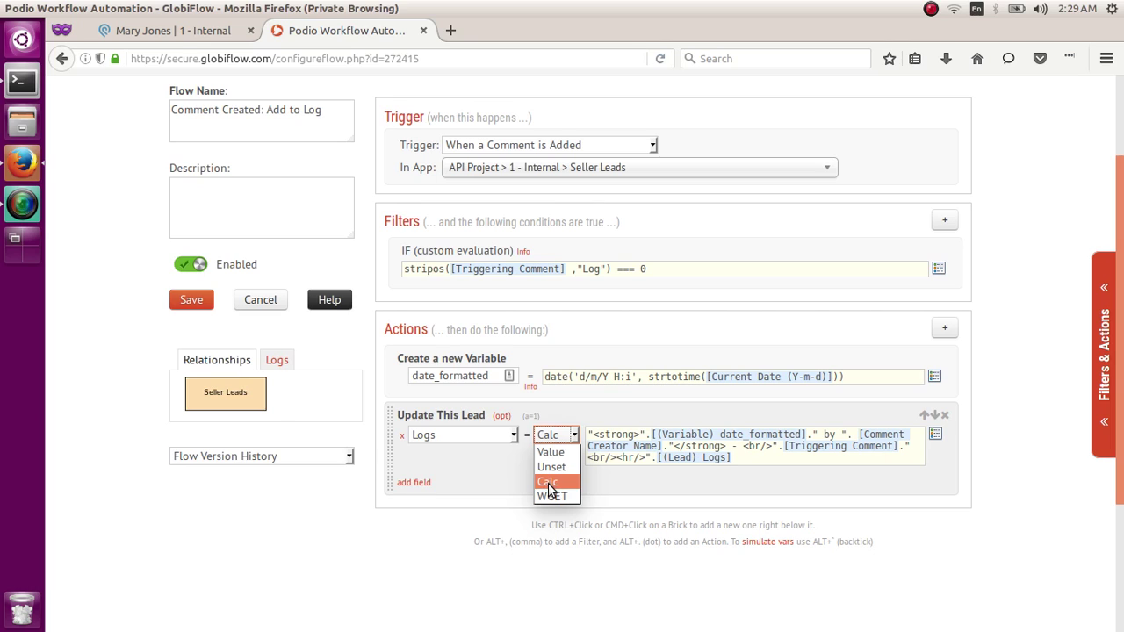
left_click(632, 477)
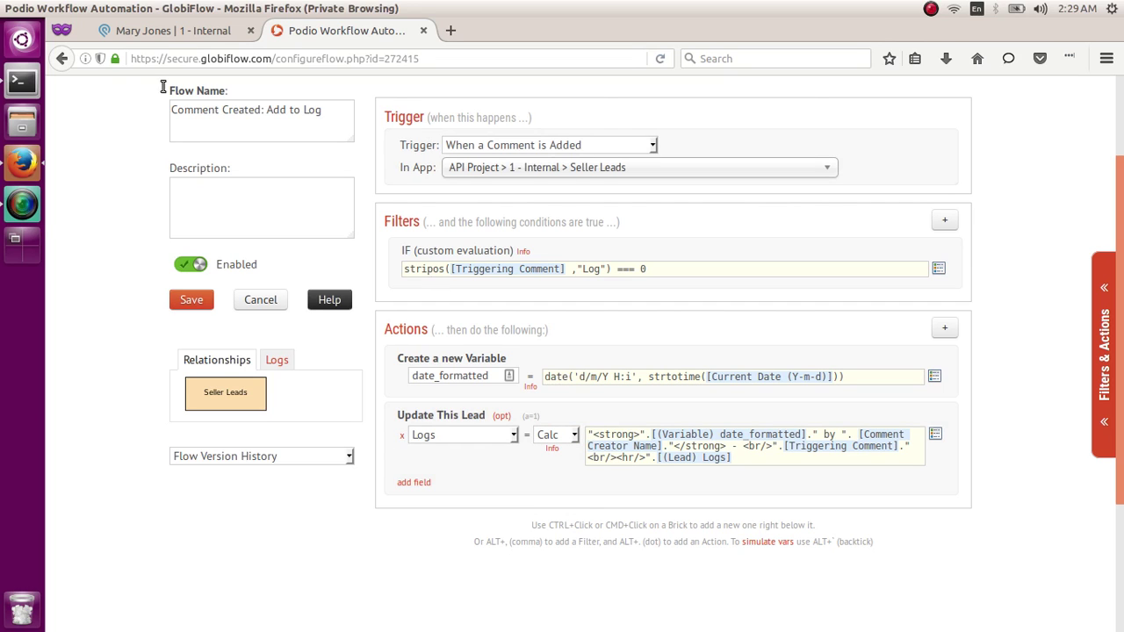
Switch to the Podio lead to review how its Logs entries are formatted, and return to the GlobiFlow flow
left_click(129, 30)
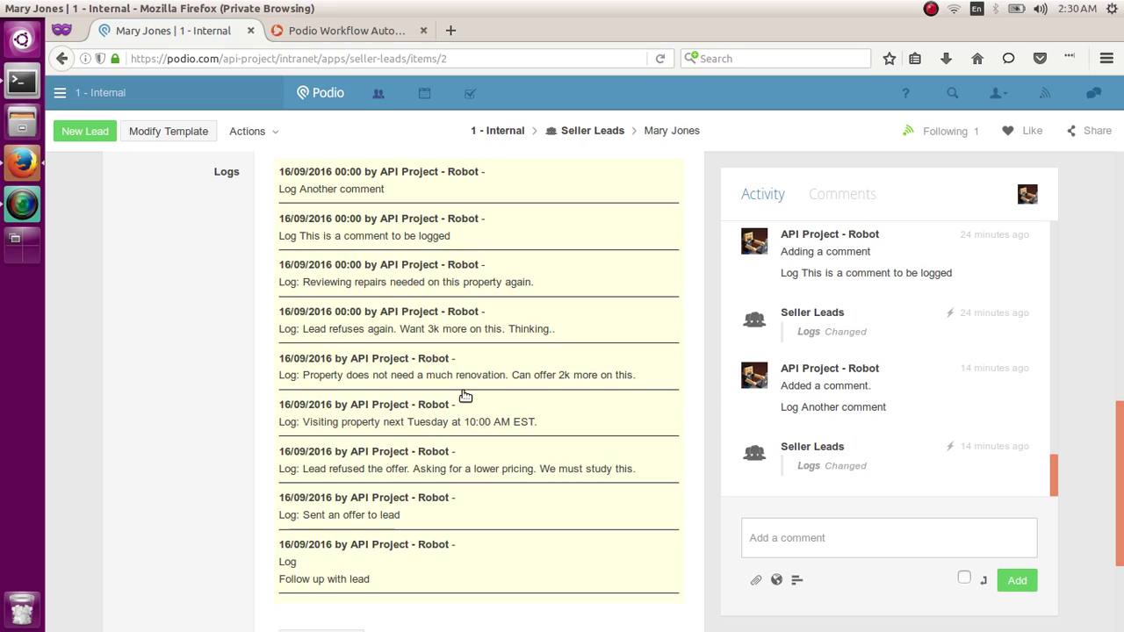
left_click(347, 30)
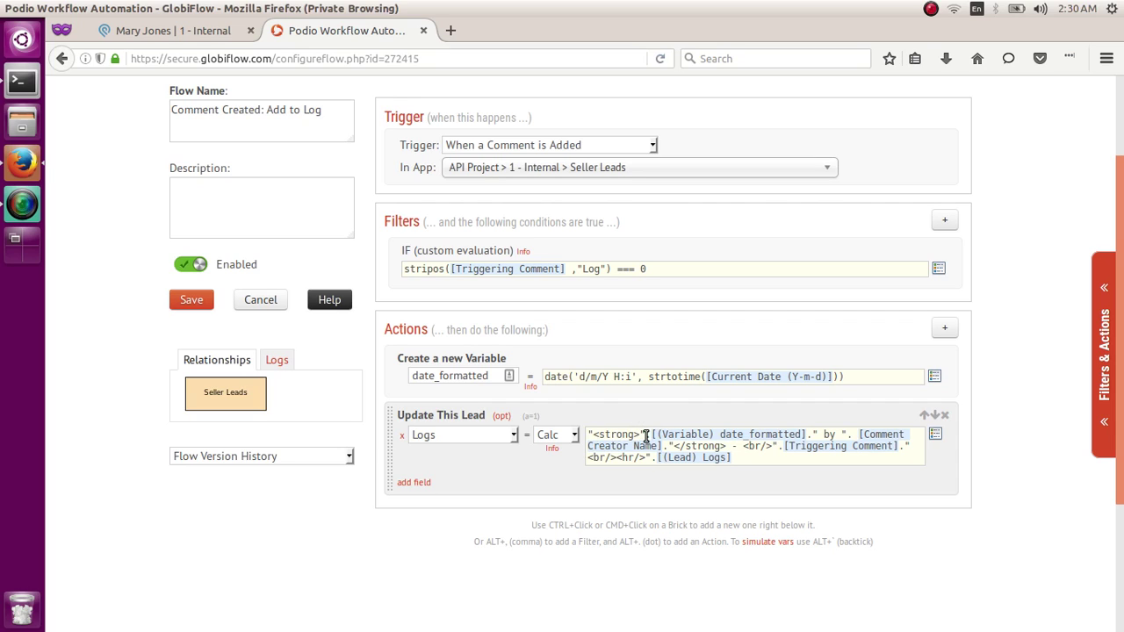
Examine the Logs calculation piece by piece, from the date_formatted variable through Comment Creator Name, Triggering Comment and the HTML tags to the lead's Logs token
left_click(647, 436)
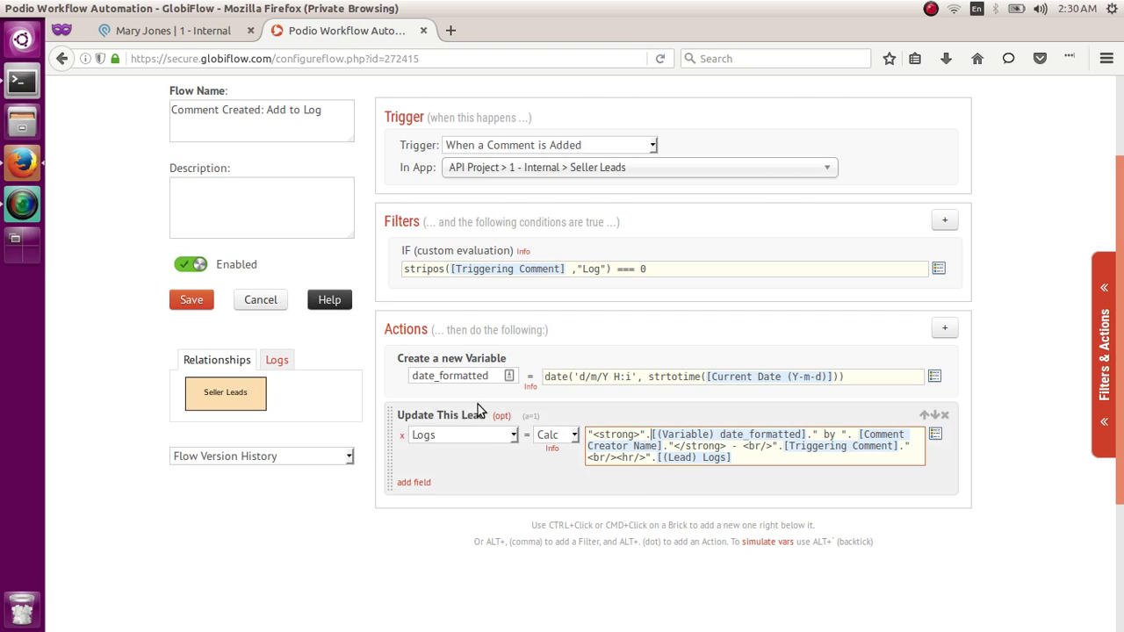
key("Right")
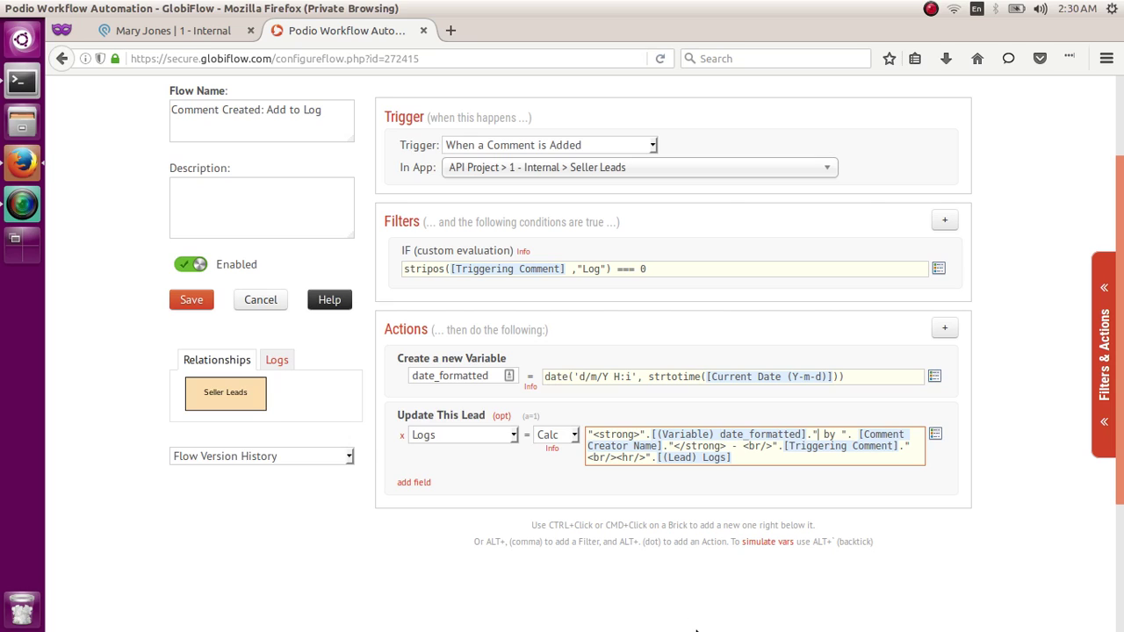
key("Right")
key("Right")
key("Right")
key("Right")
key("Right")
key("Right")
key("Right")
key("Right")
key("Right")
key("Right")
key("Right")
key("Right")
key("Right")
key("Right")
key("Right")
key("Right")
key("Right")
key("Right")
key("Right")
key("Right")
key("Right")
key("Right")
key("Right")
key("Right")
key("Right")
key("Right")
key("Right")
key("Right")
key("Right")
key("Right")
key("Right")
key("Right")
key("Right")
key("Right")
key("Right")
key("shift+Right")
key("shift+Right")
key("shift+Right")
key("shift+Right")
key("shift+Right")
key("shift+Right")
key("shift+Right")
key("shift+Right")
key("shift+Right")
key("shift+Right")
key("shift+Right")
key("shift+Right")
key("shift+Right")
key("Right")
key("Right")
key("Right")
key("Right")
key("Right")
key("shift+Right")
key("shift+Right")
key("shift+Right")
key("Left")
key("Right")
key("Right")
key("Right")
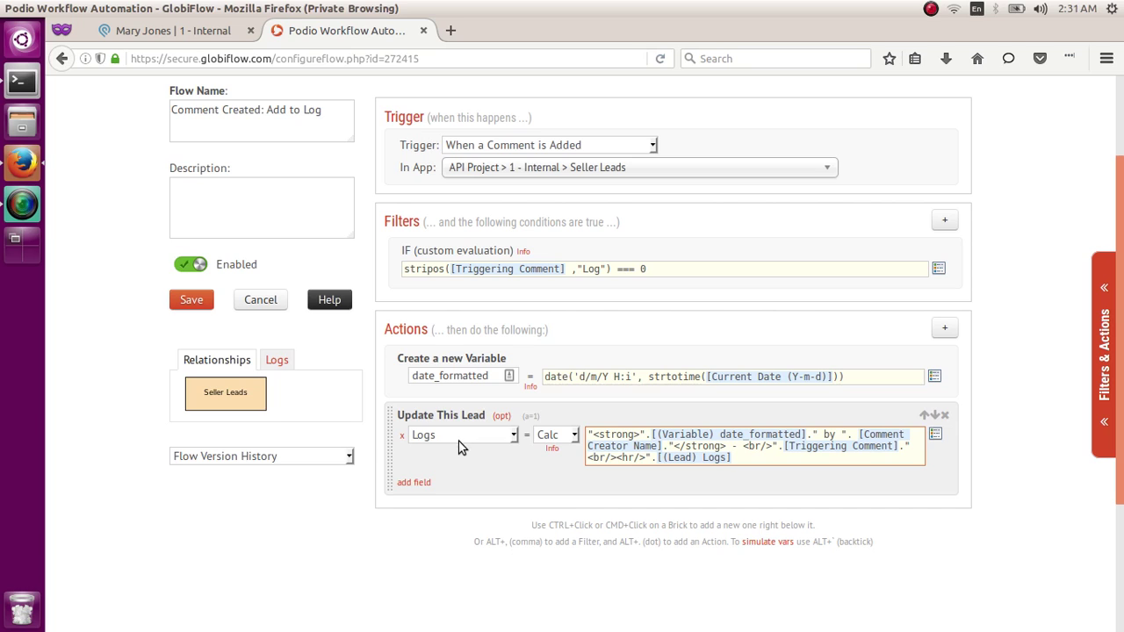
View the field tokens available for the Logs calculation, find (Lead) Logs, and close the list without inserting anything
left_click(936, 435)
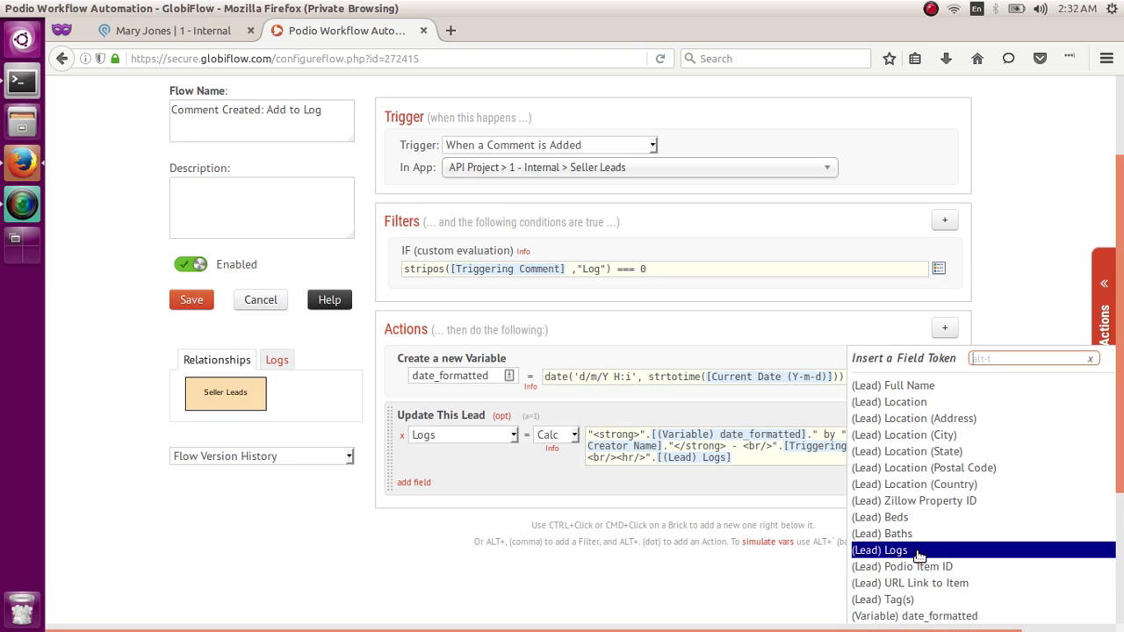
left_click(725, 480)
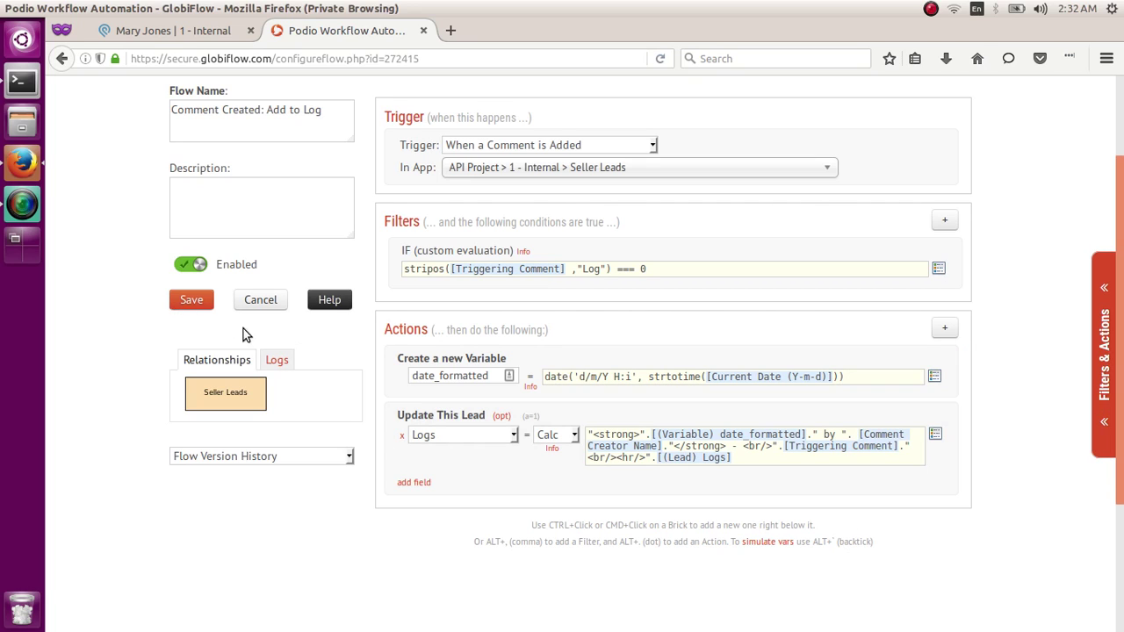
Switch to the Podio lead and start a new comment in its activity stream
left_click(217, 35)
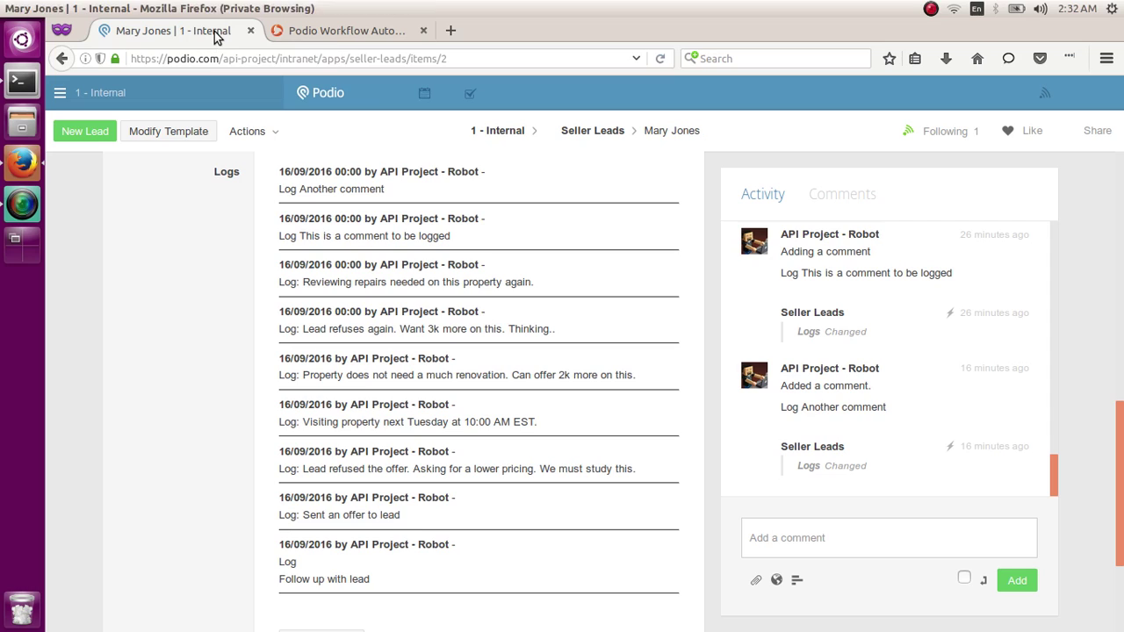
left_click(829, 542)
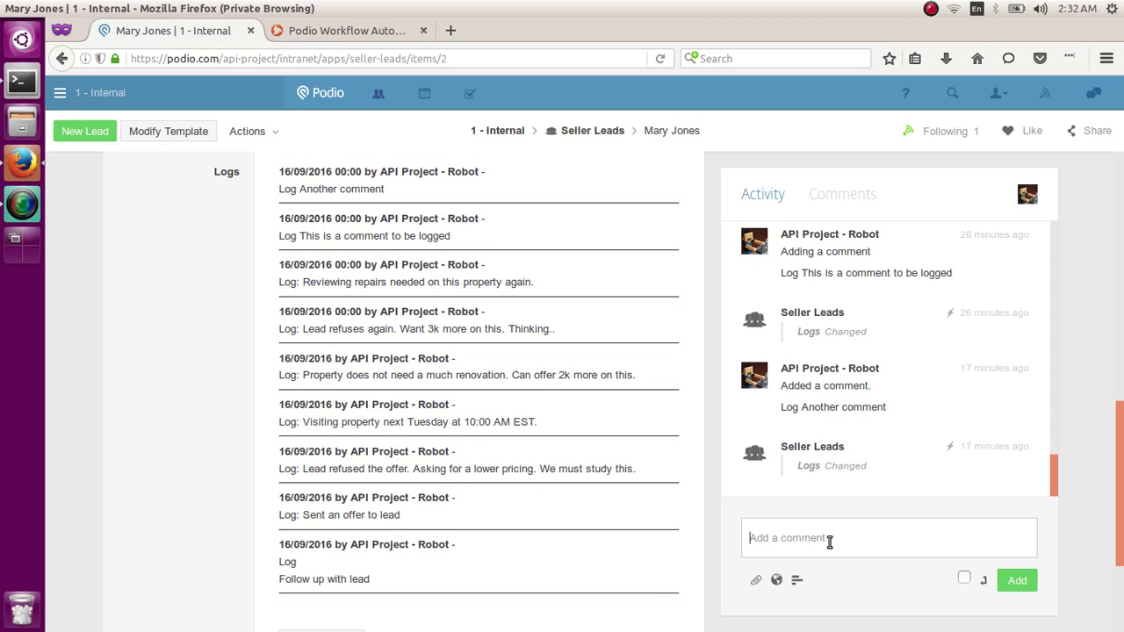